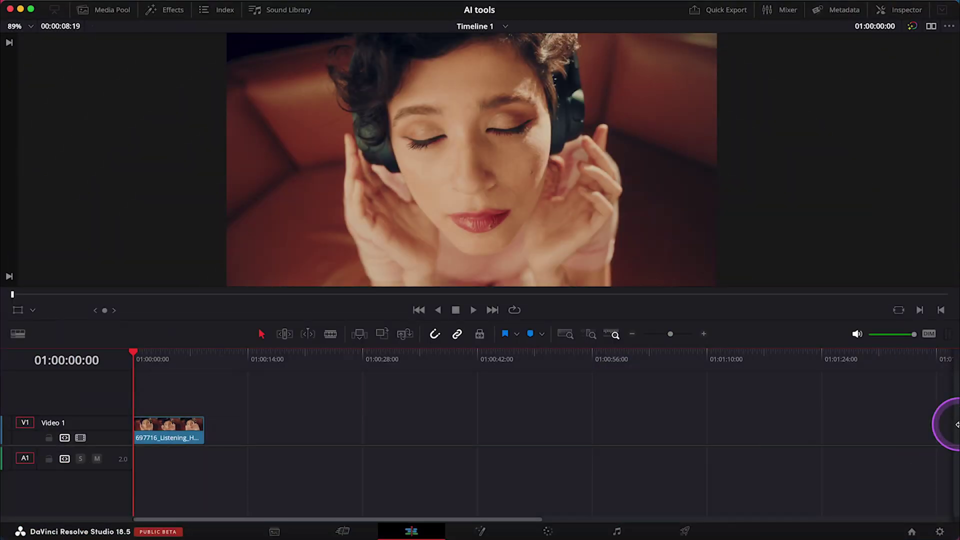
Preview the headphone clip, then zoom the viewer to 641% on the woman's eye at 01:00:05:21.
key("space")
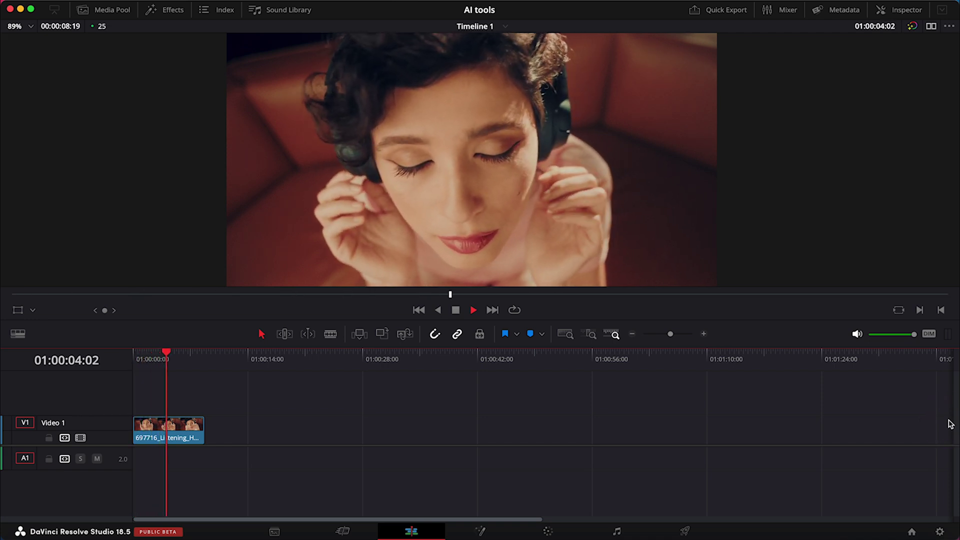
key("space")
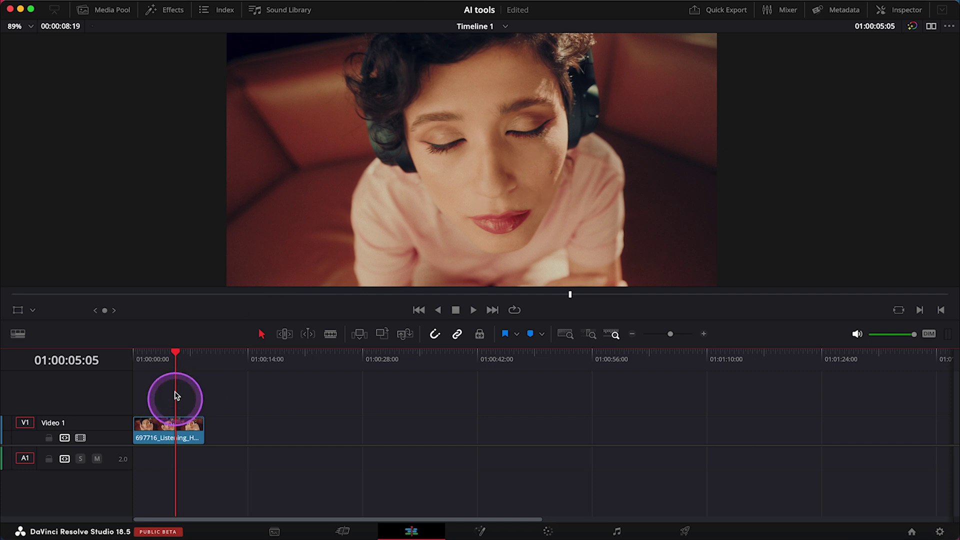
left_click(180, 355)
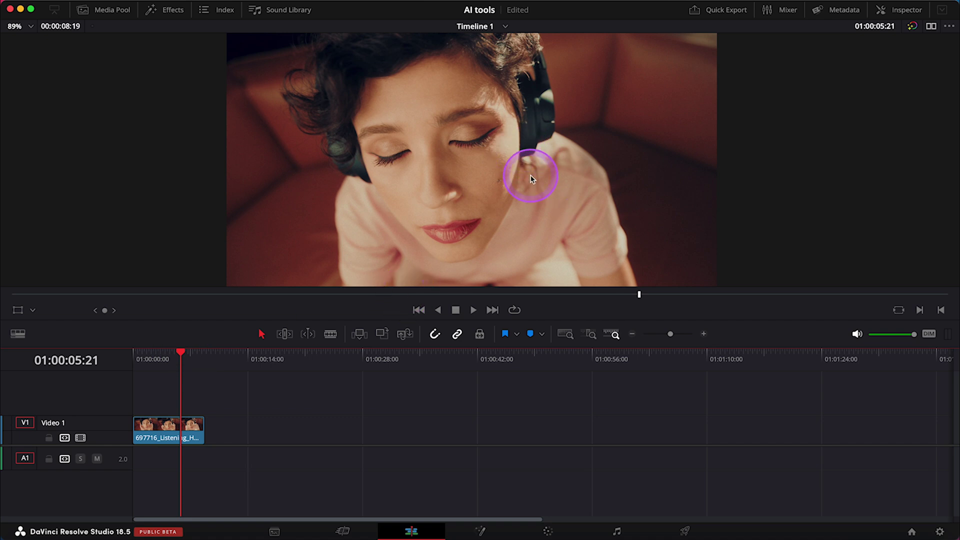
scroll(531, 178, "up", 5)
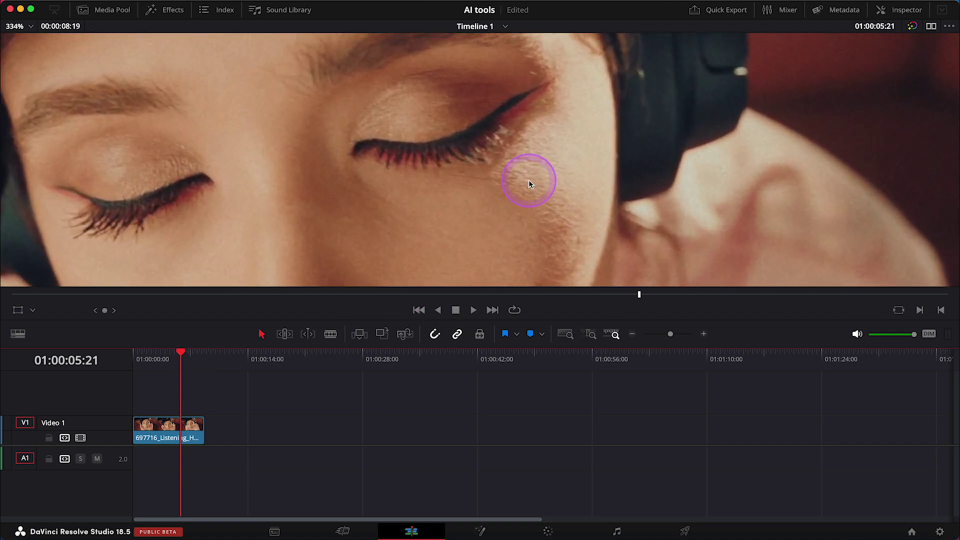
scroll(520, 180, "up", 5)
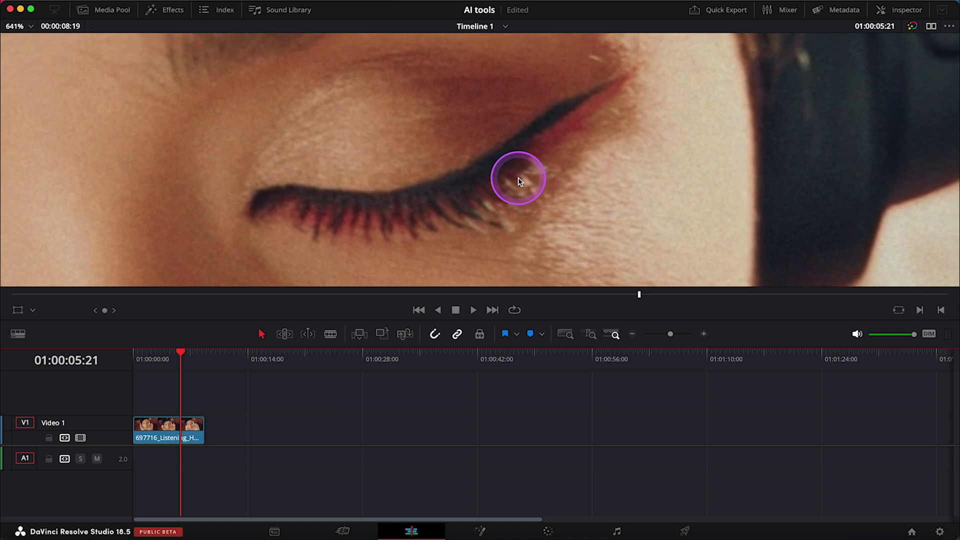
left_click(511, 181)
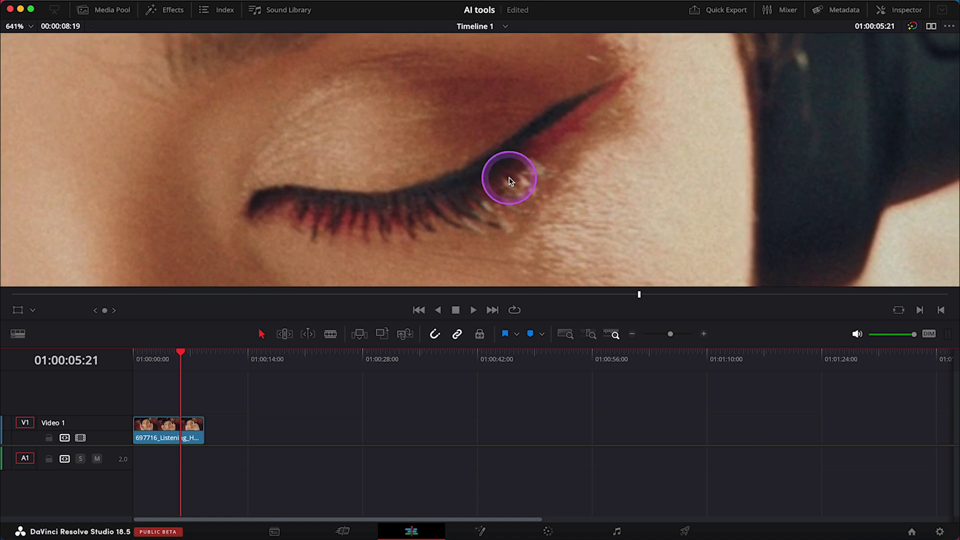
Enable 2x Enhanced Super Scale on the headphone clip with Sharpness at 1.000.
left_click(881, 15)
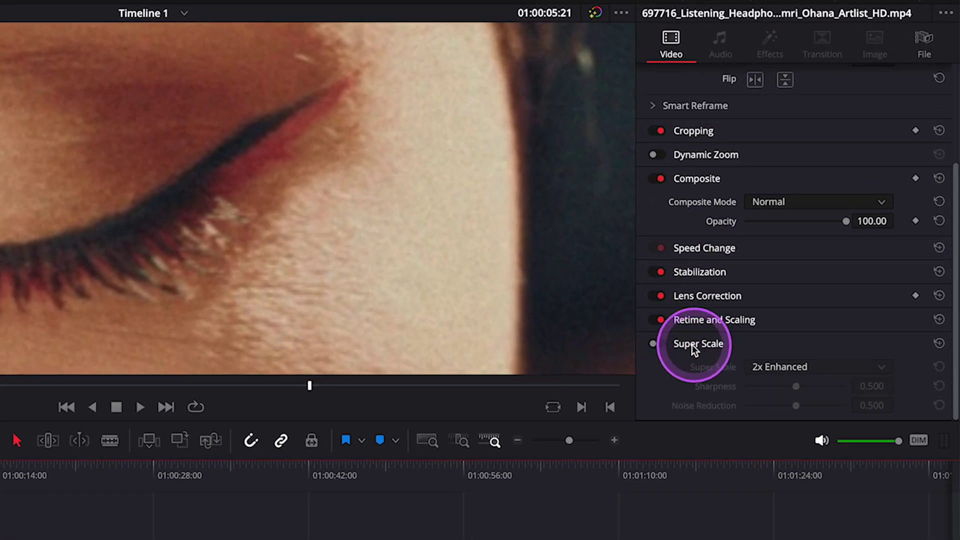
left_click(656, 344)
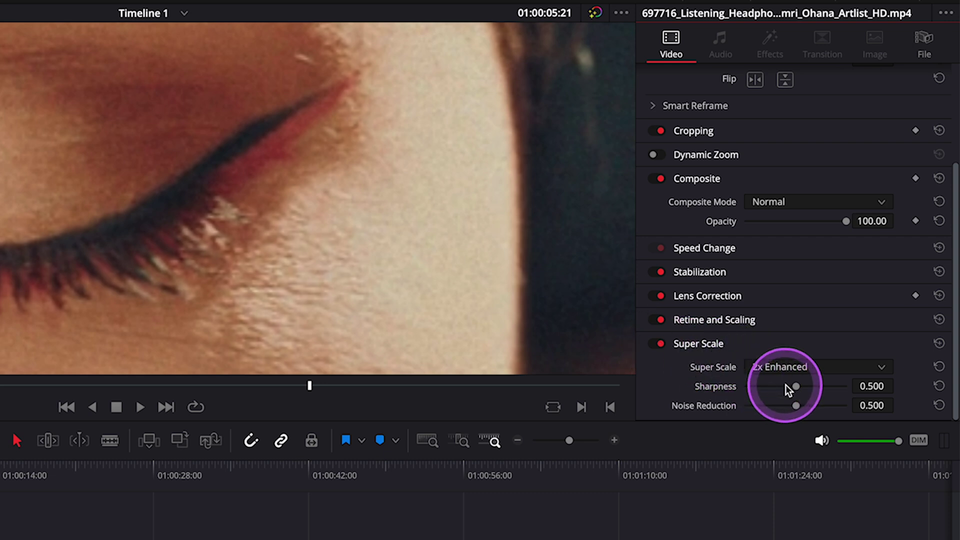
left_click_drag(788, 389, 848, 386)
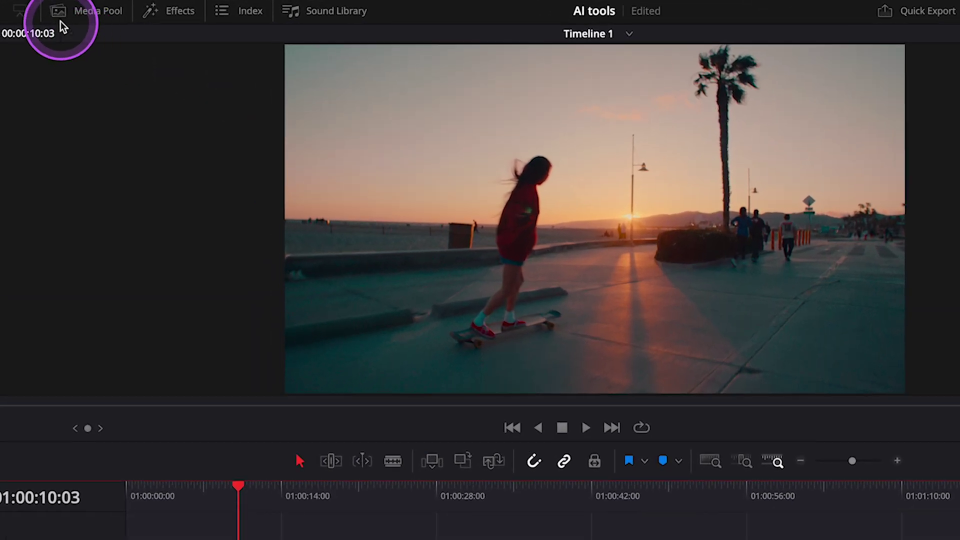
Open the Timeline Settings for Timeline 1 from the media pool.
left_click(58, 15)
left_click(119, 123)
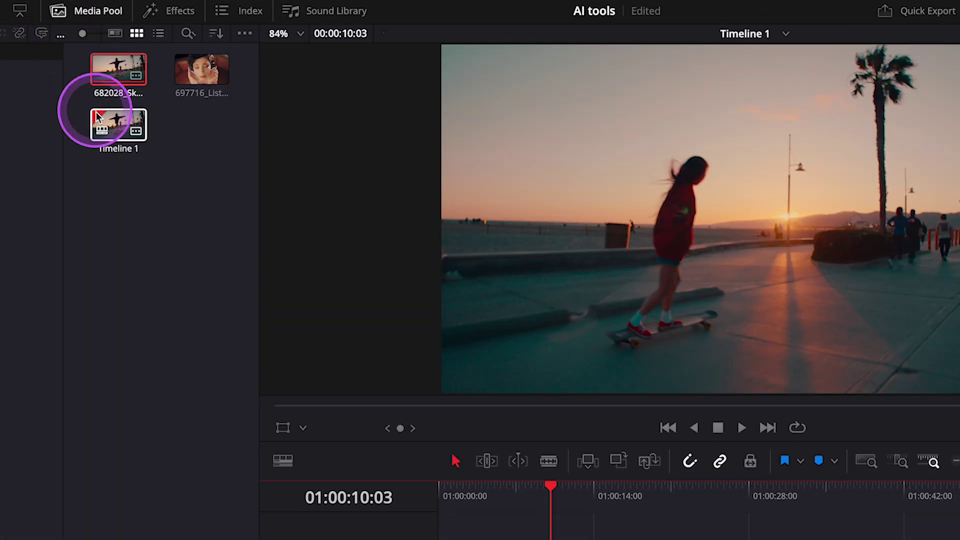
right_click(120, 125)
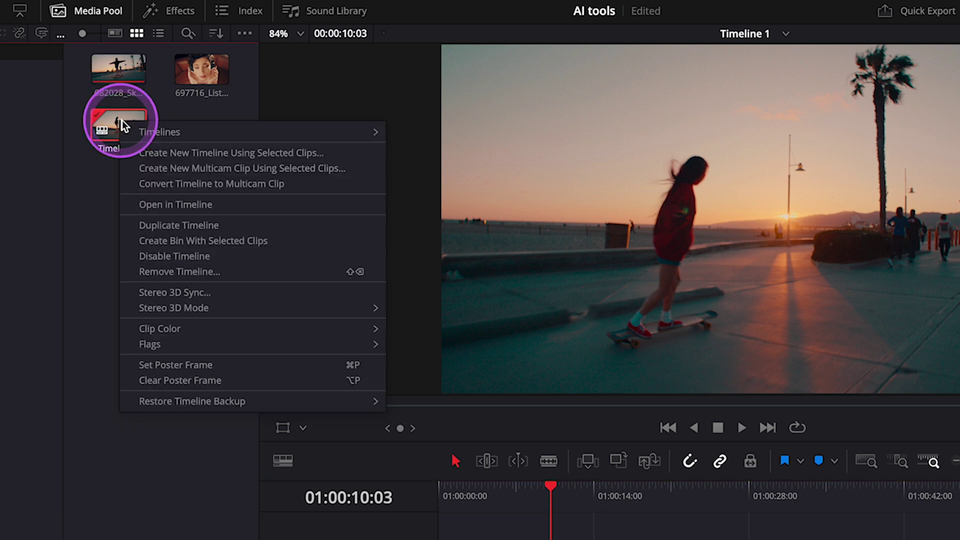
left_click(171, 133)
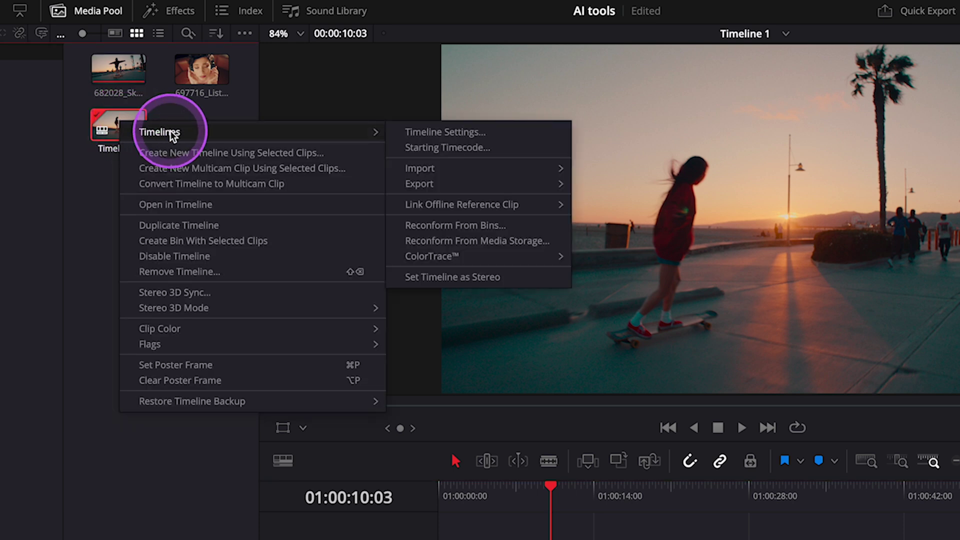
left_click(434, 133)
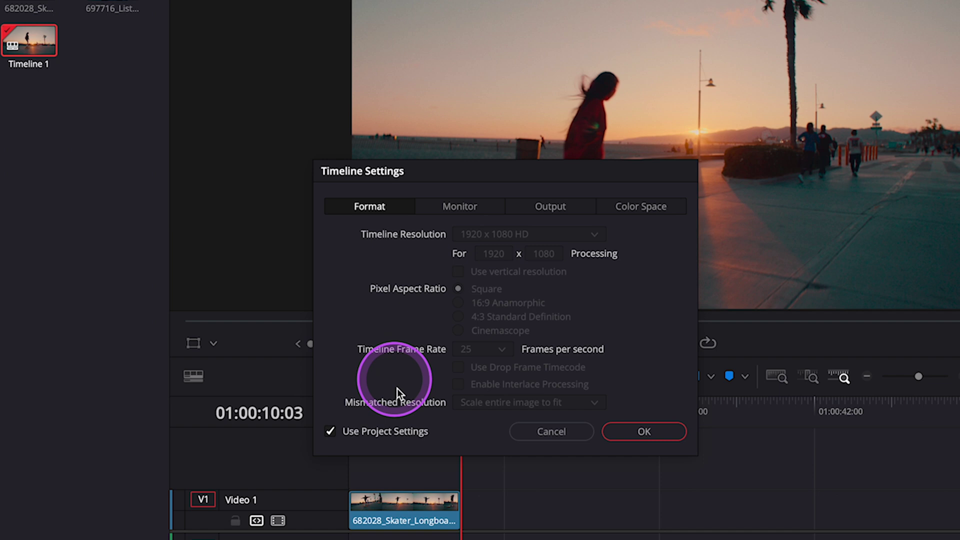
Turn off Use Project Settings and set a custom 1080 x 1920 timeline resolution.
left_click(332, 432)
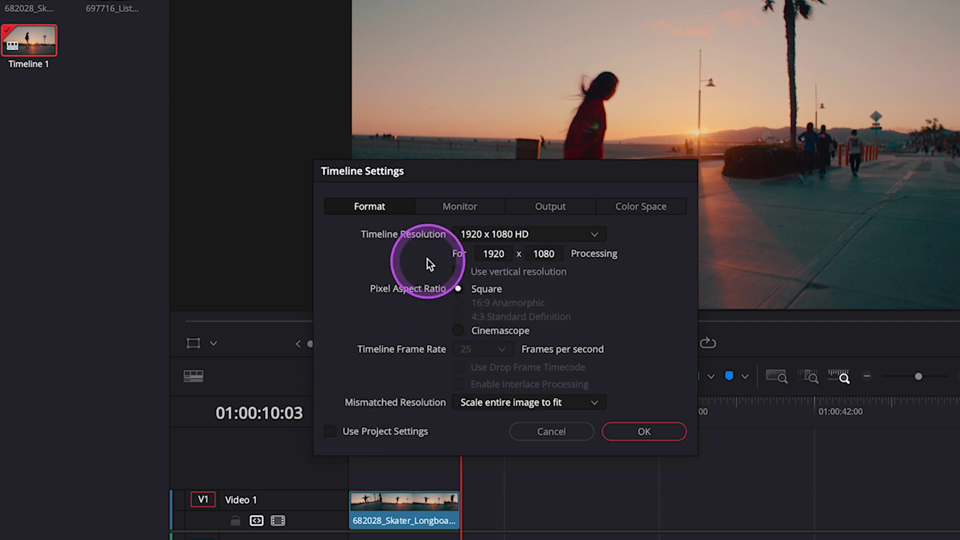
left_click(496, 239)
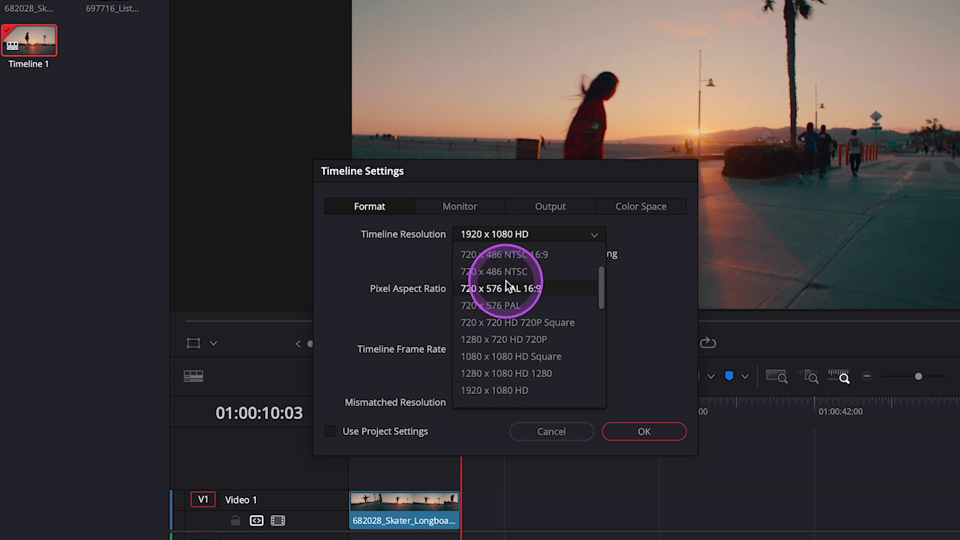
scroll(506, 281, "up", 2)
left_click(488, 255)
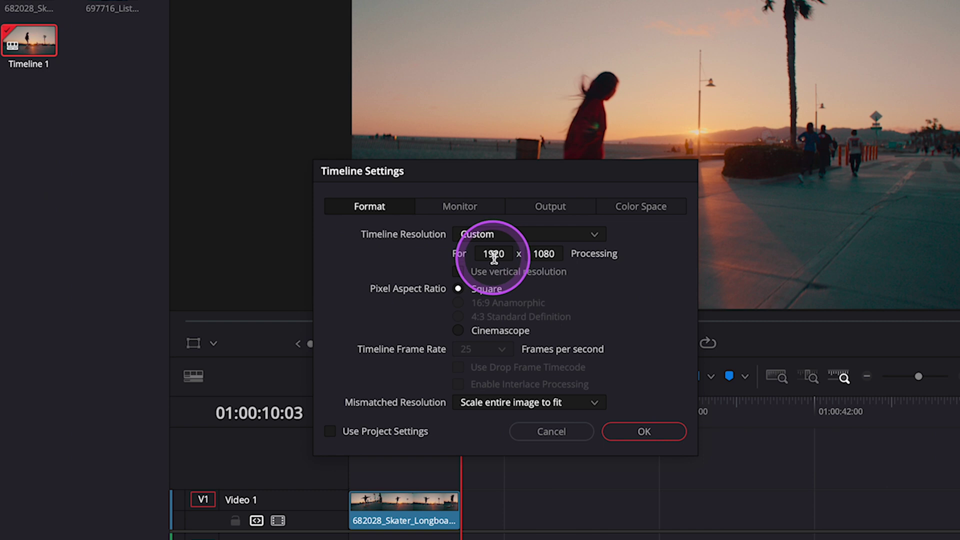
left_click(495, 255)
key("BackSpace")
key("BackSpace")
key("BackSpace")
key("BackSpace")
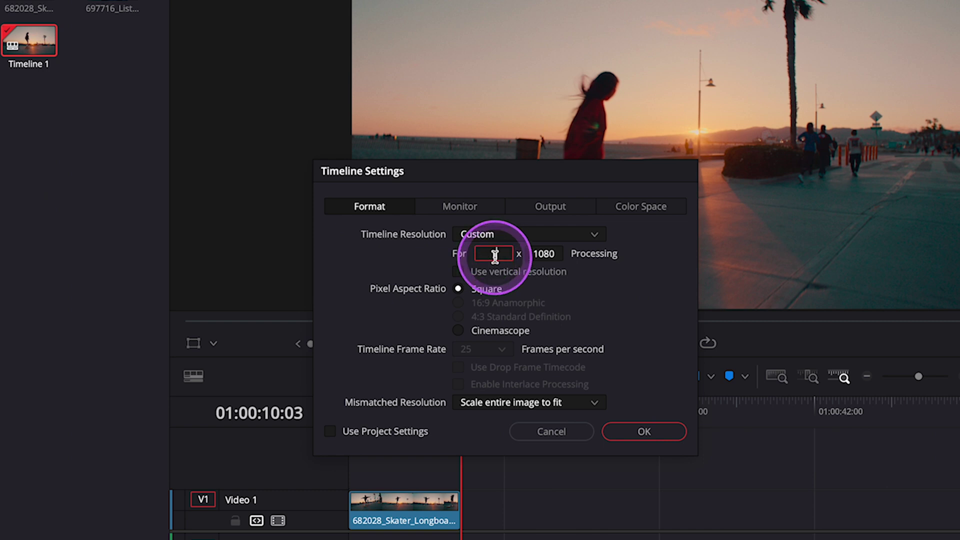
type("1080")
left_click(548, 250)
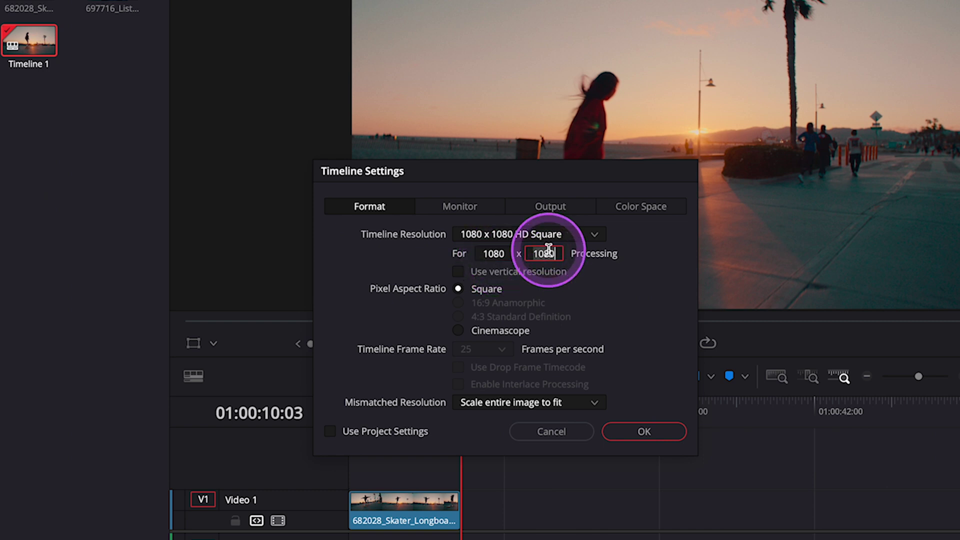
key("BackSpace")
key("BackSpace")
key("BackSpace")
type("920")
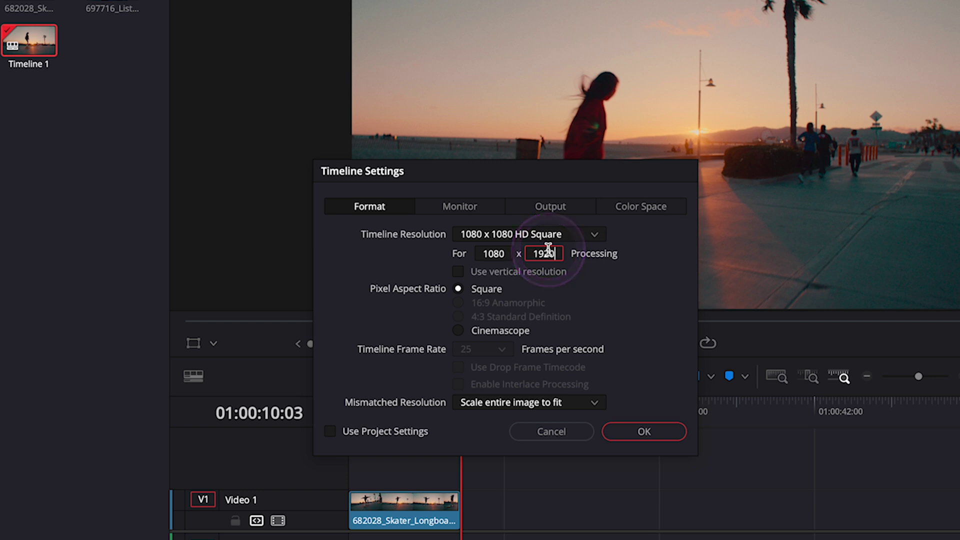
left_click(644, 431)
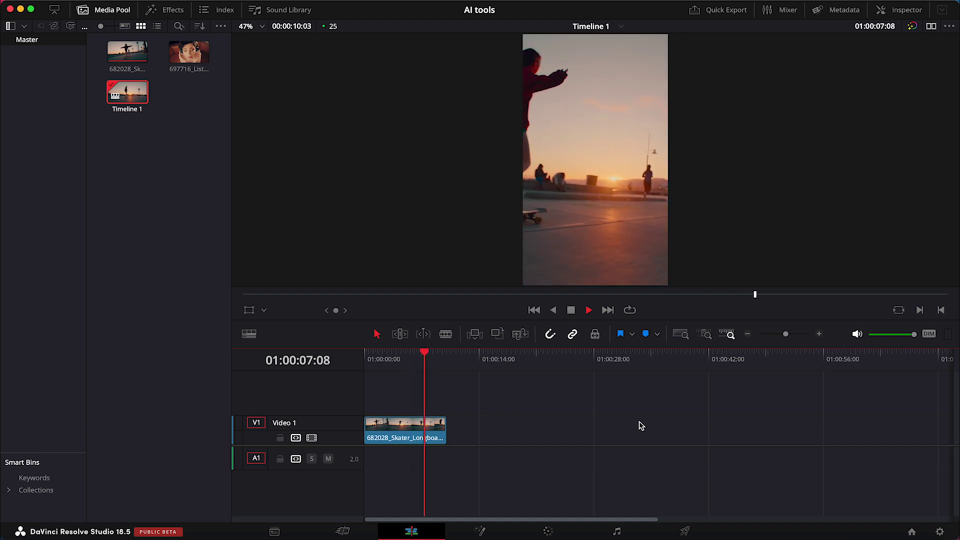
key("space")
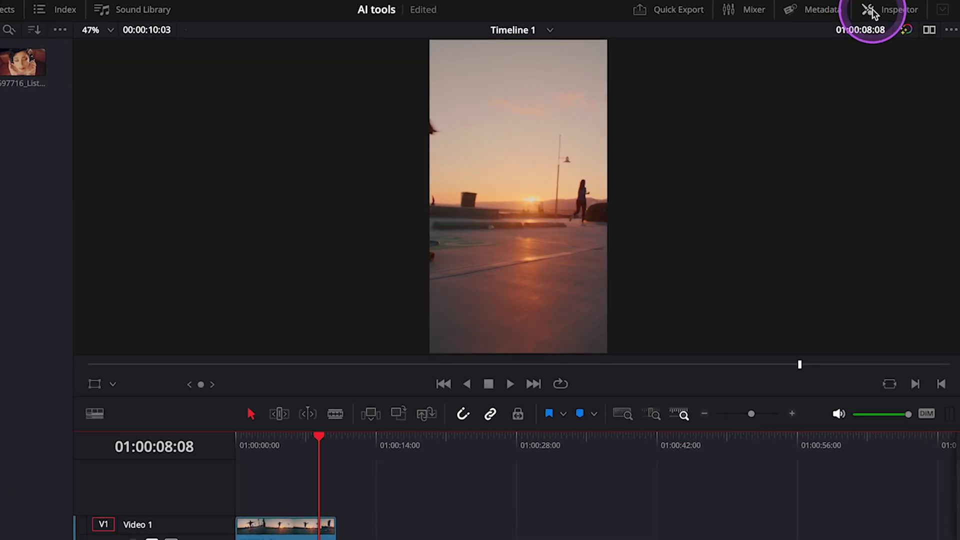
Set Smart Reframe to Reference Point, place the box over the skater, and run Reframe.
left_click(873, 11)
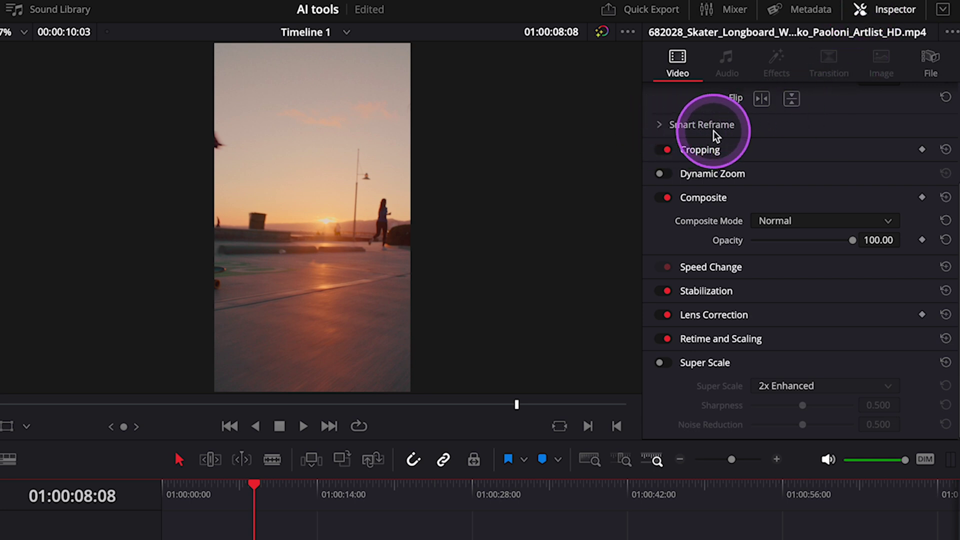
left_click(658, 125)
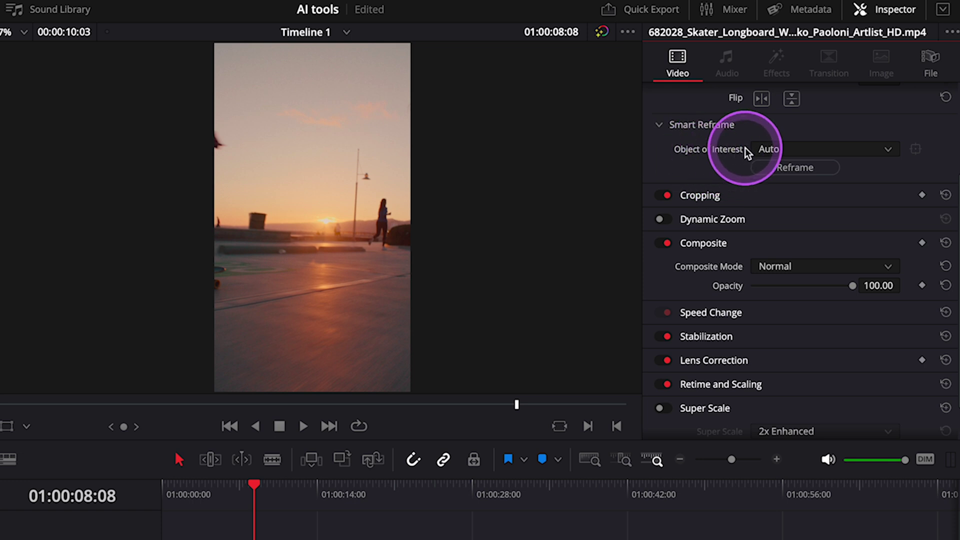
left_click(775, 149)
left_click(779, 187)
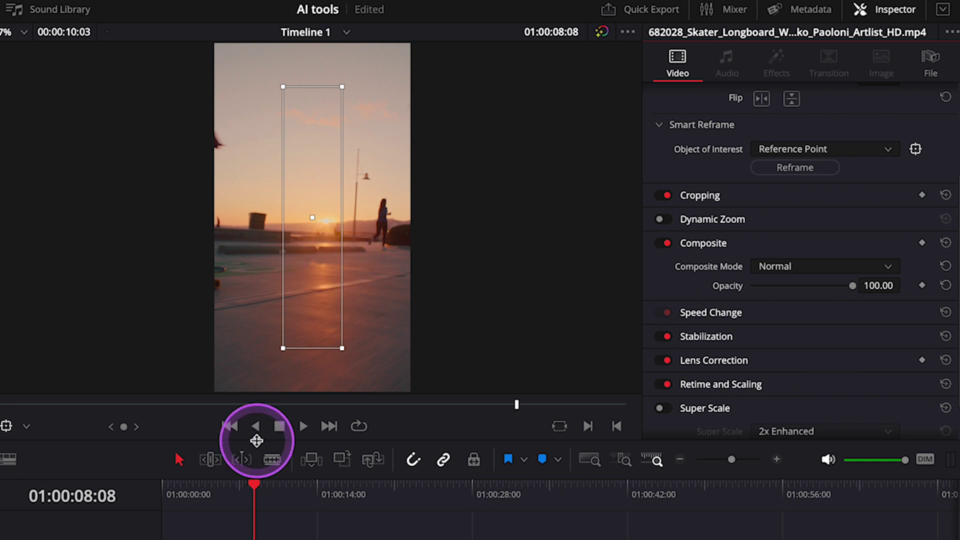
left_click_drag(254, 484, 209, 484)
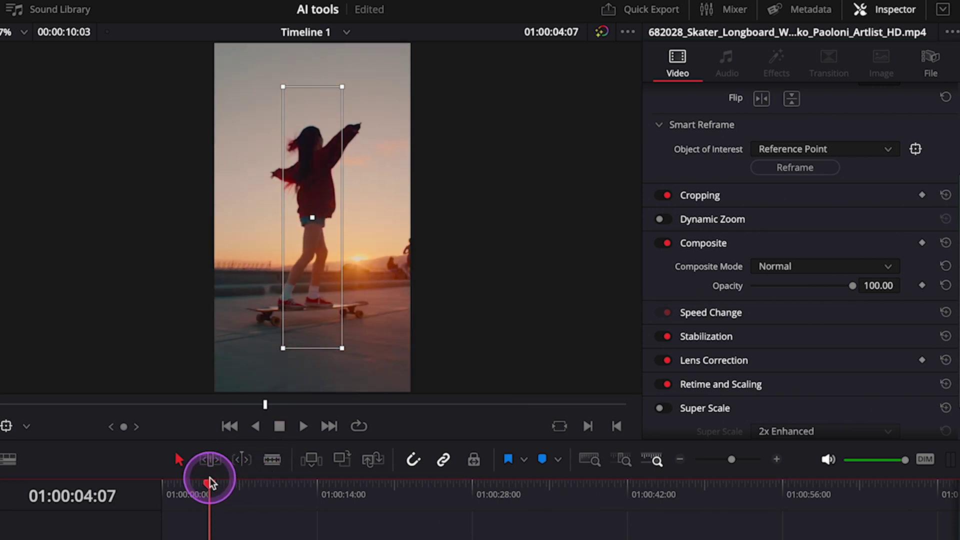
left_click_drag(303, 253, 328, 200)
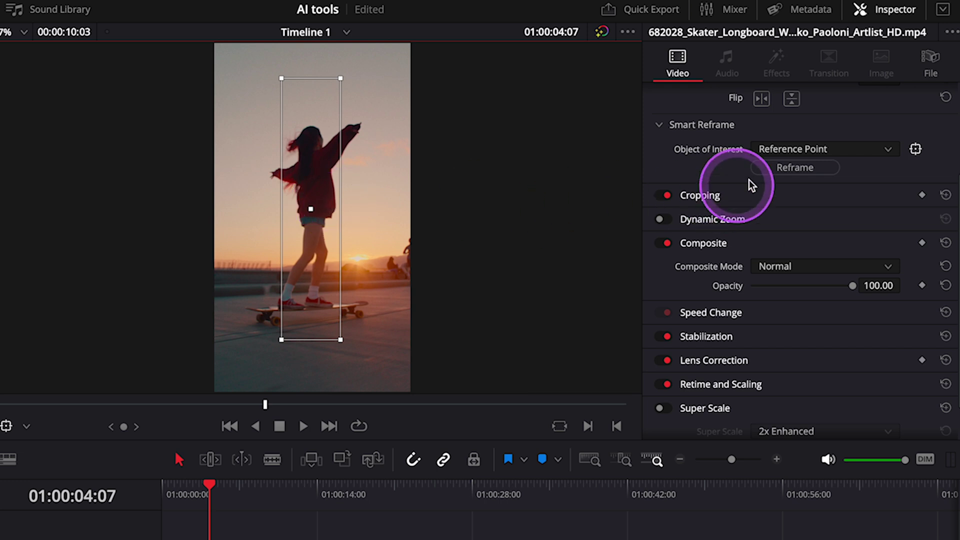
left_click(778, 169)
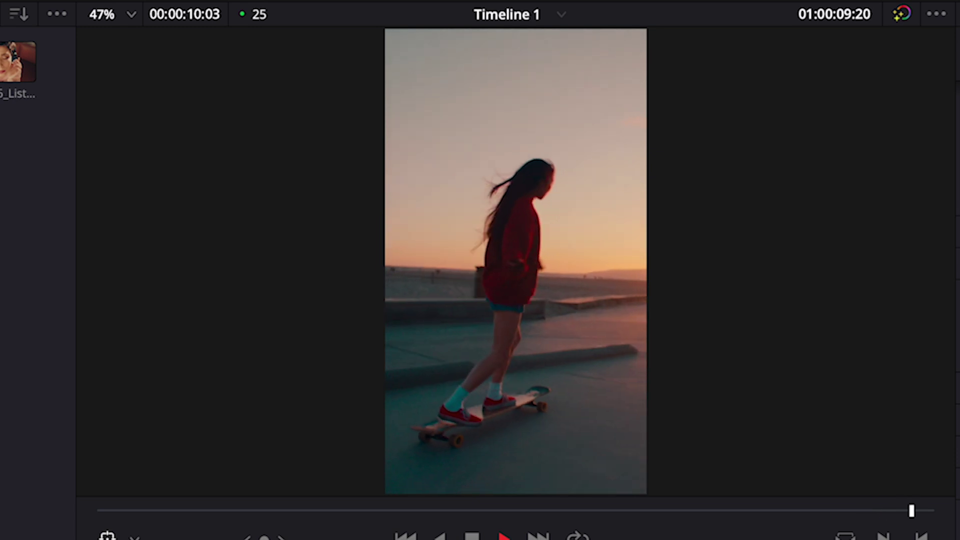
Stop playback at the clip's end and zoom the timeline to show its reframe keyframes.
left_click(444, 440)
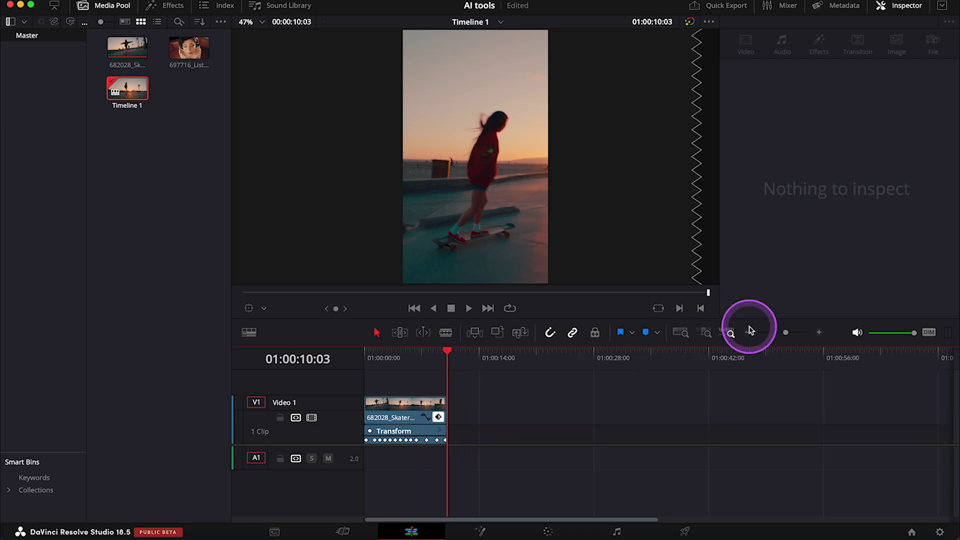
left_click_drag(786, 332, 792, 336)
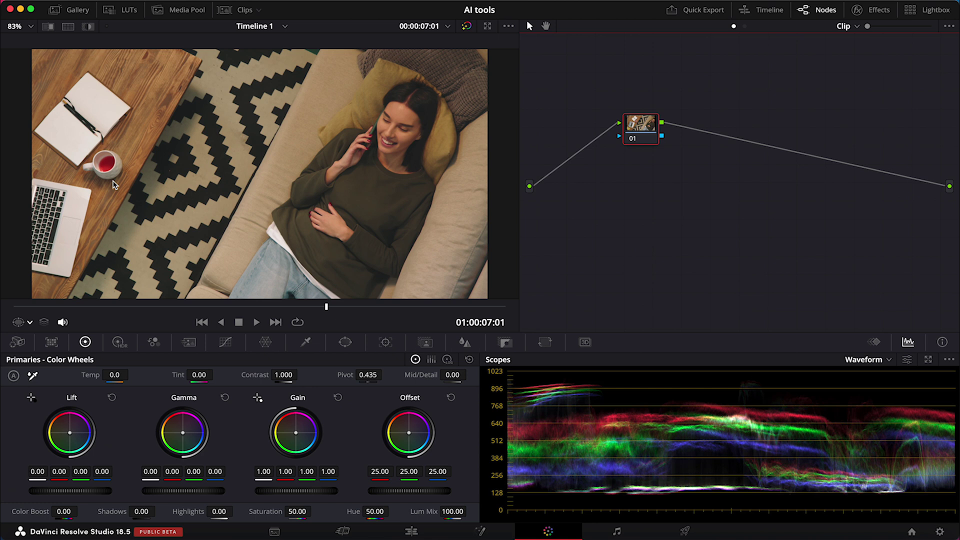
Zoom the Color page viewer to 180% on the mug.
scroll(114, 178, "up", 5)
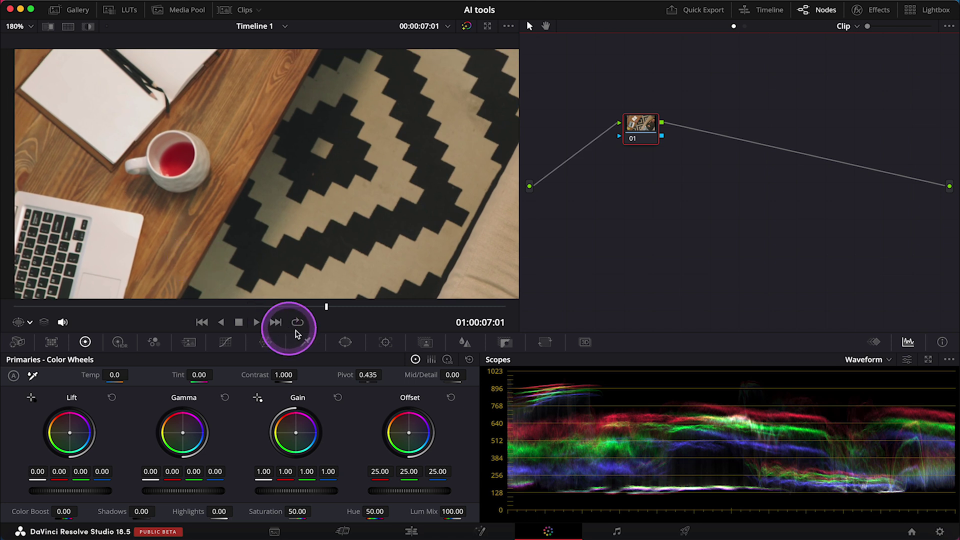
Draw a Curve window around the teacup and track it forward and backward through the clip.
left_click(347, 343)
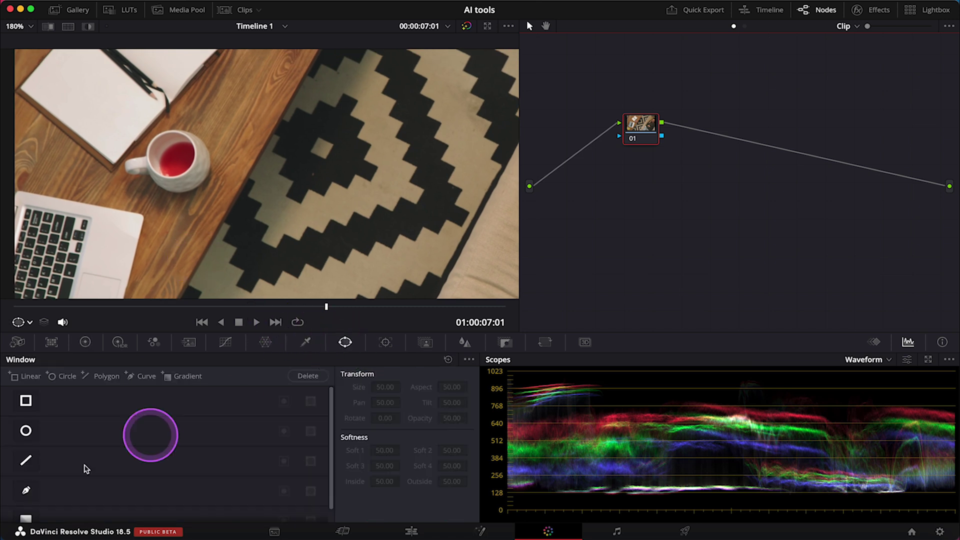
left_click(27, 491)
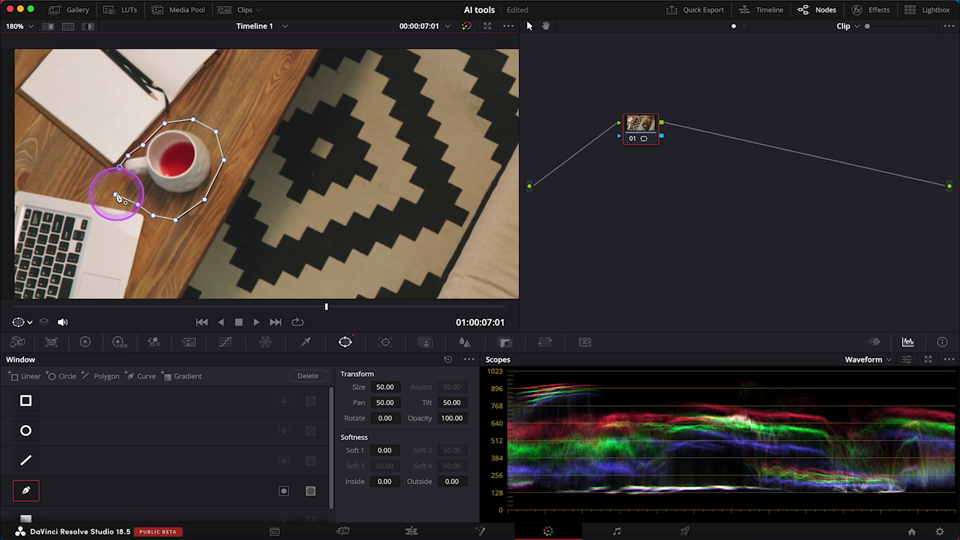
left_click(117, 196)
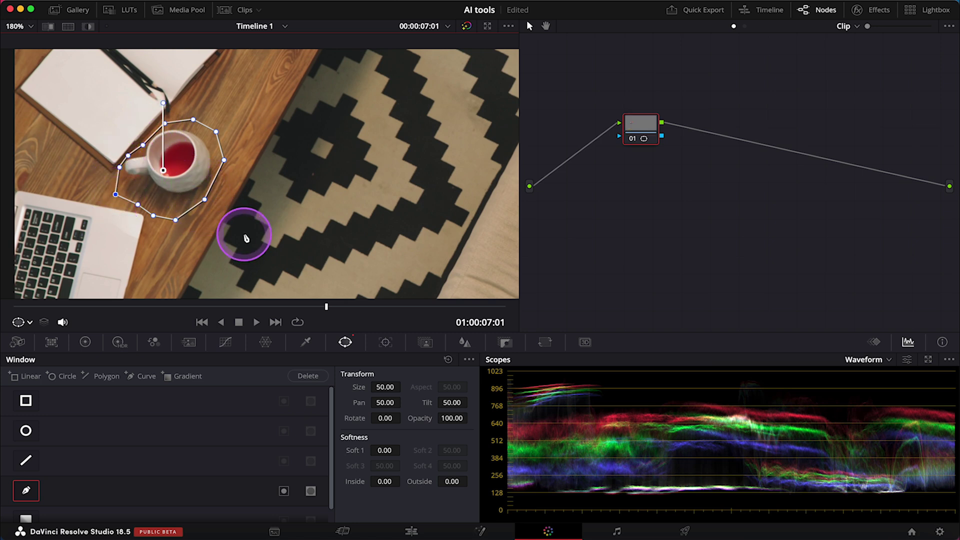
left_click(384, 342)
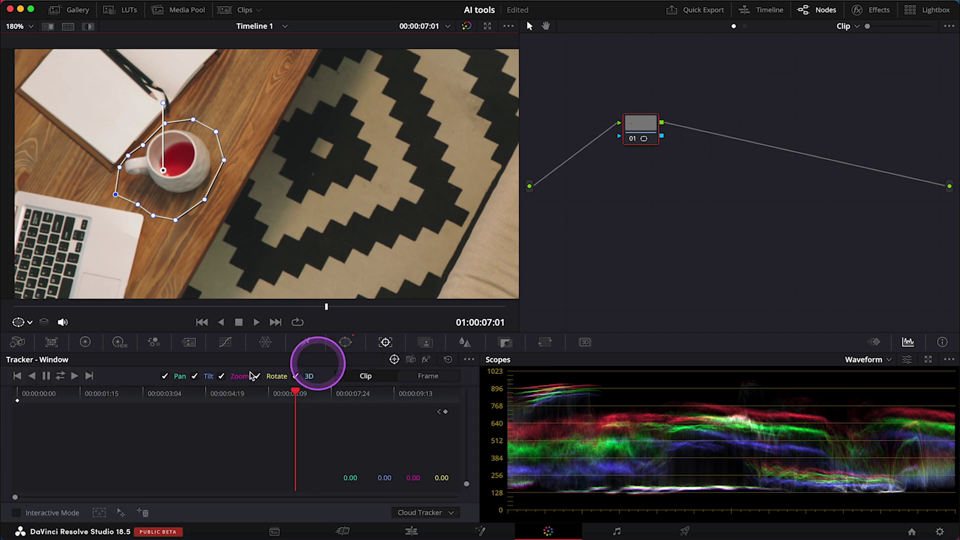
left_click(60, 375)
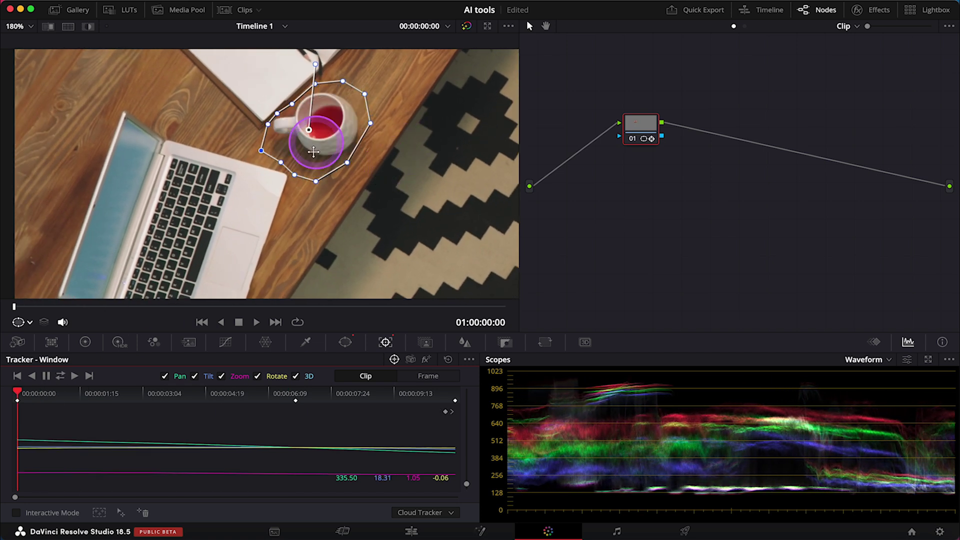
Search the effects for 'obje' and drop Resolve FX Object Removal onto node 01.
left_click(620, 134)
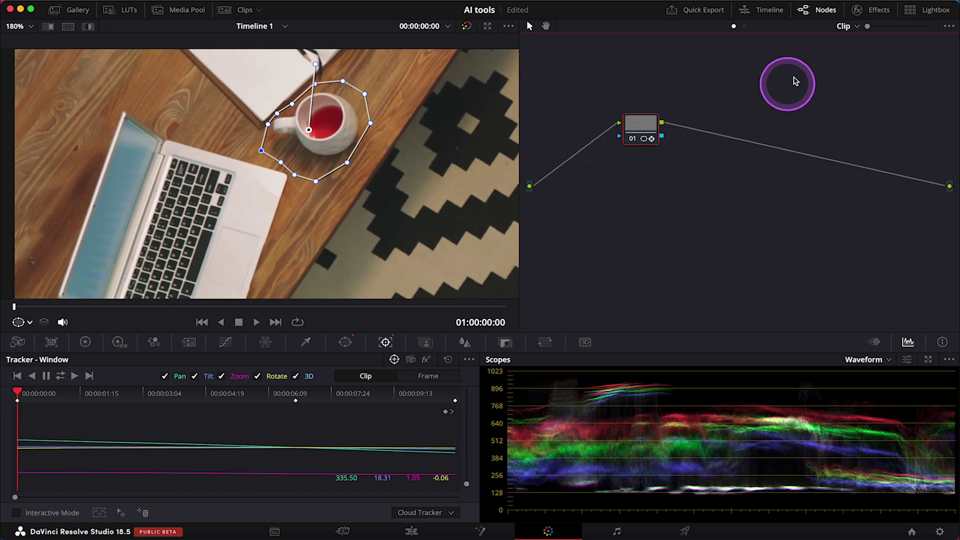
left_click(857, 10)
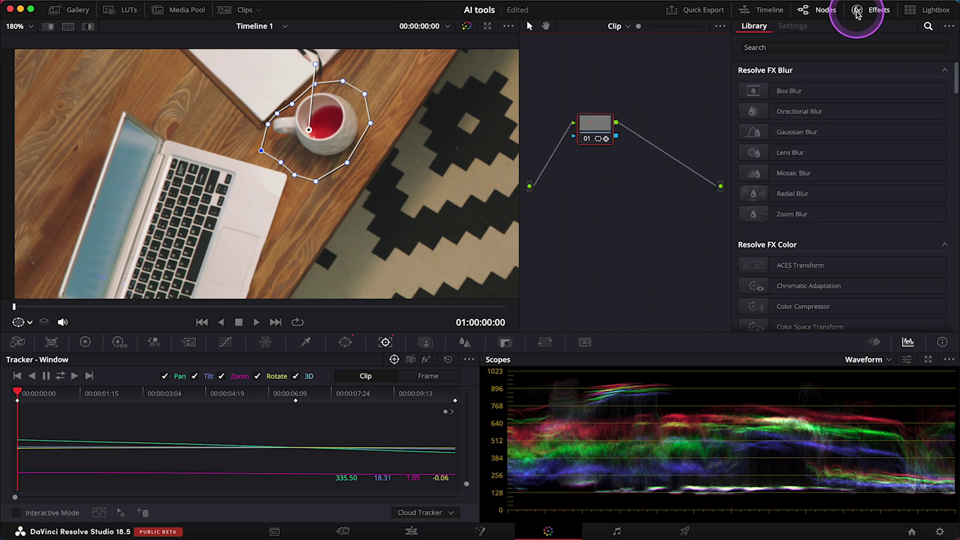
left_click(819, 48)
type("object")
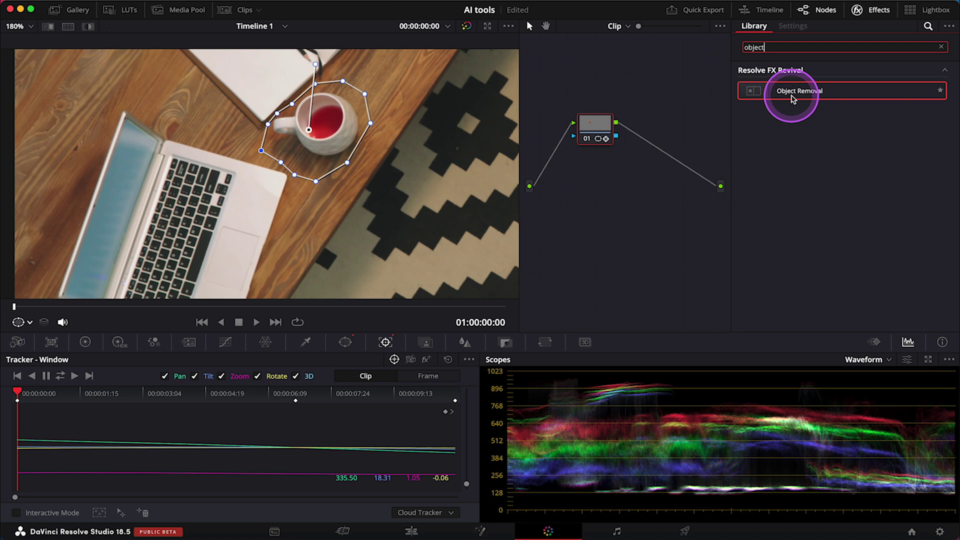
left_click_drag(790, 96, 596, 133)
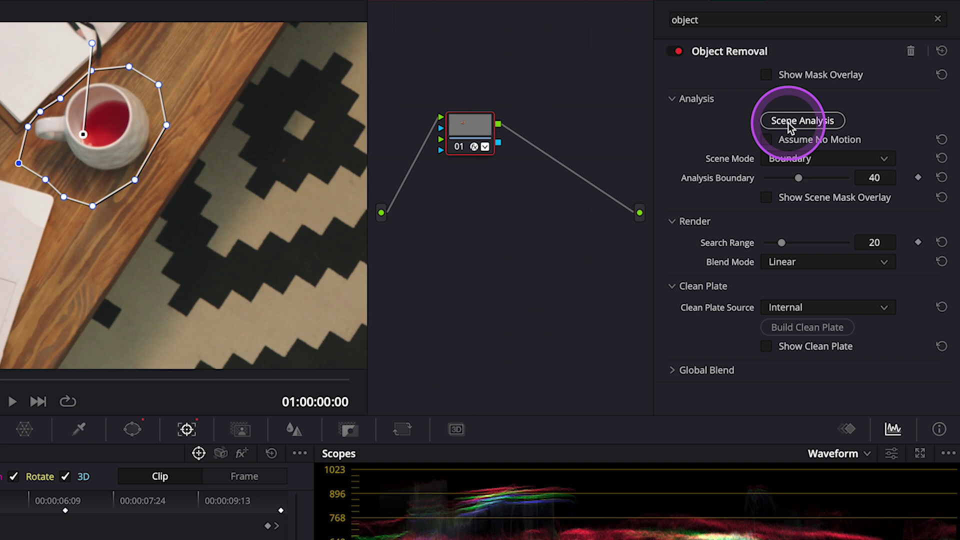
Run Scene Analysis, keep Clean Plate Source on Internal, and build the clean plate.
left_click(788, 122)
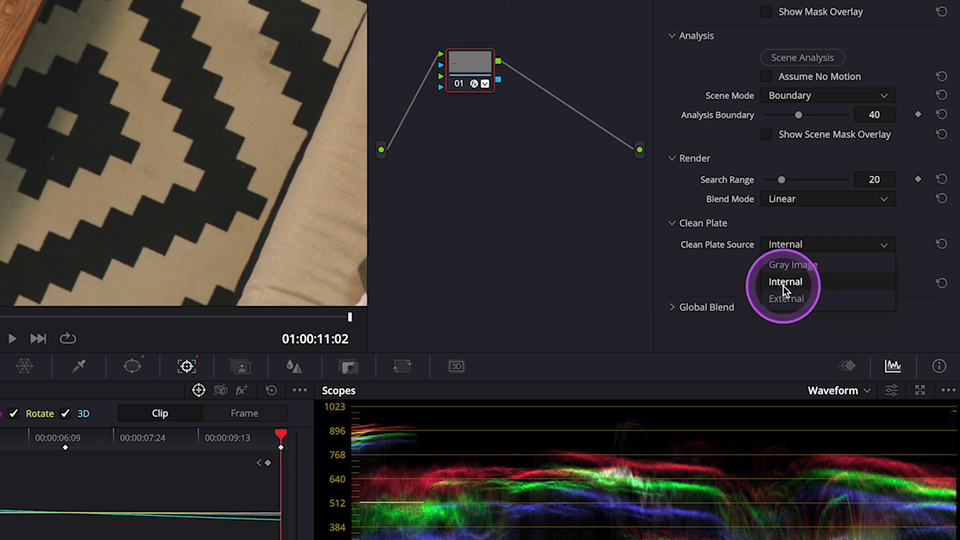
left_click(783, 283)
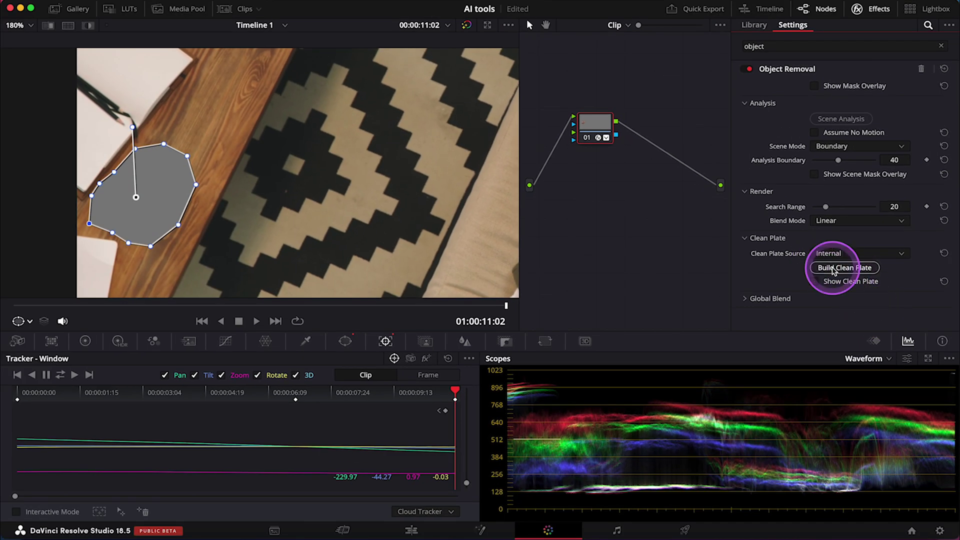
left_click(833, 270)
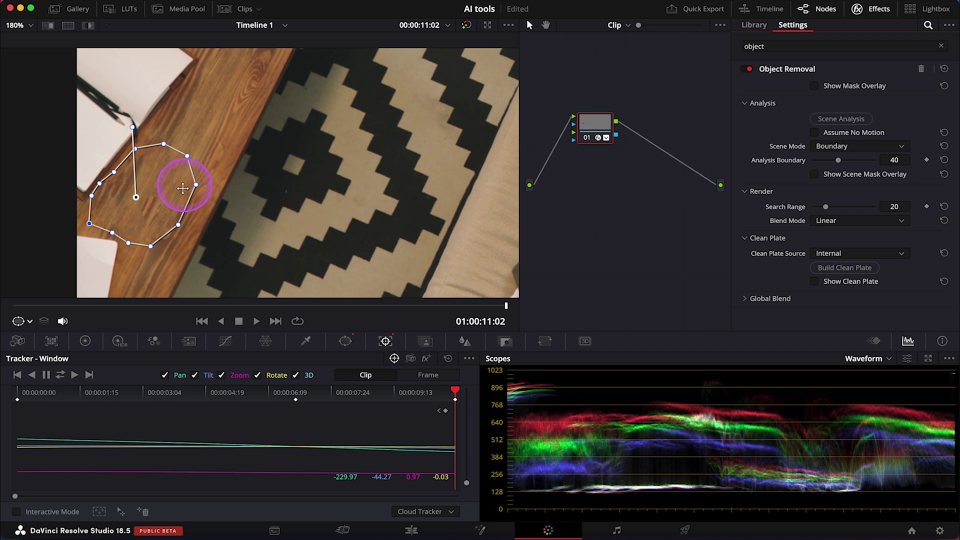